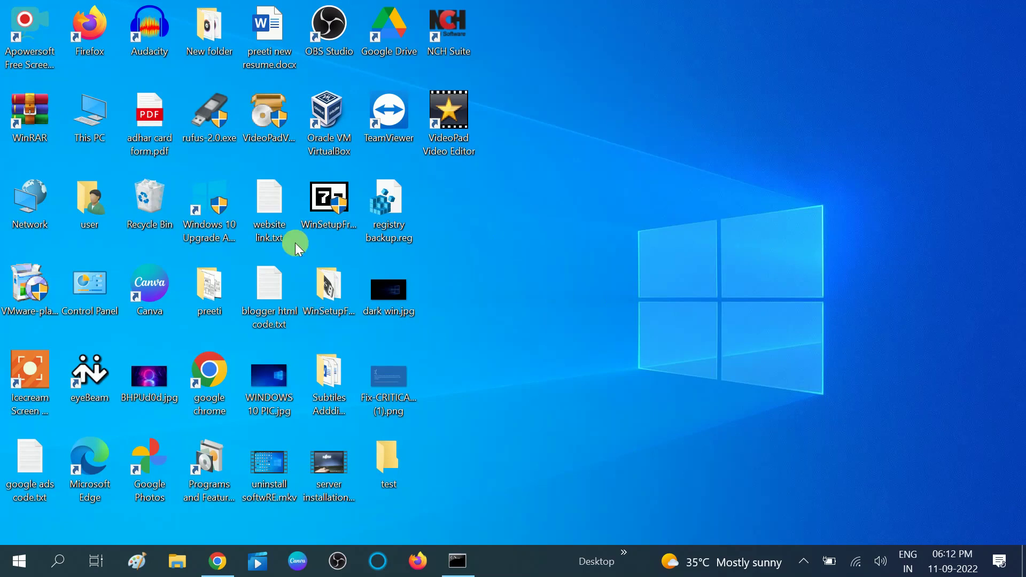
Step: Open the Additional troubleshooters page under Troubleshoot in the Update & Security section of Windows Settings
click(21, 561)
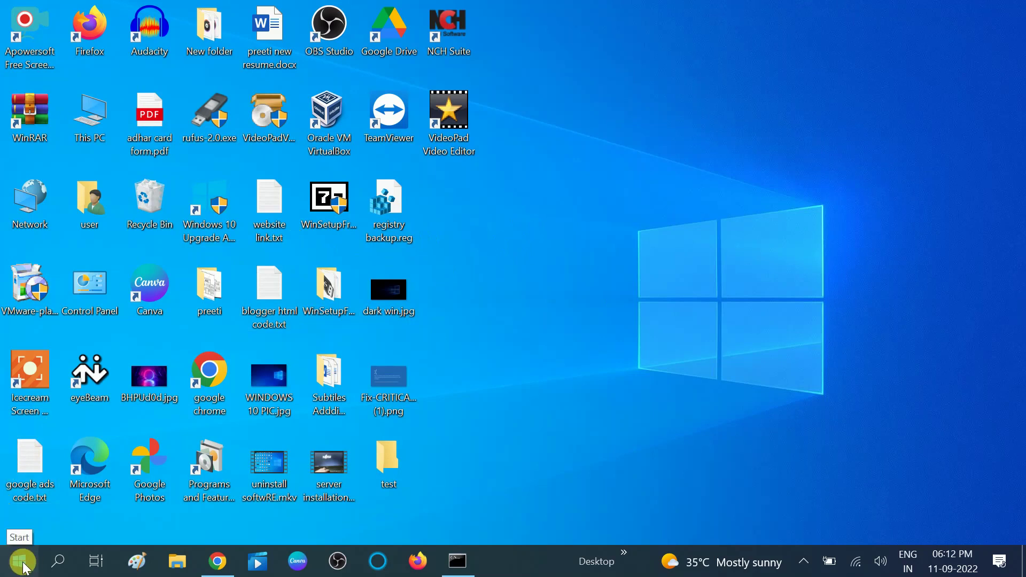
mouse_move(21, 487)
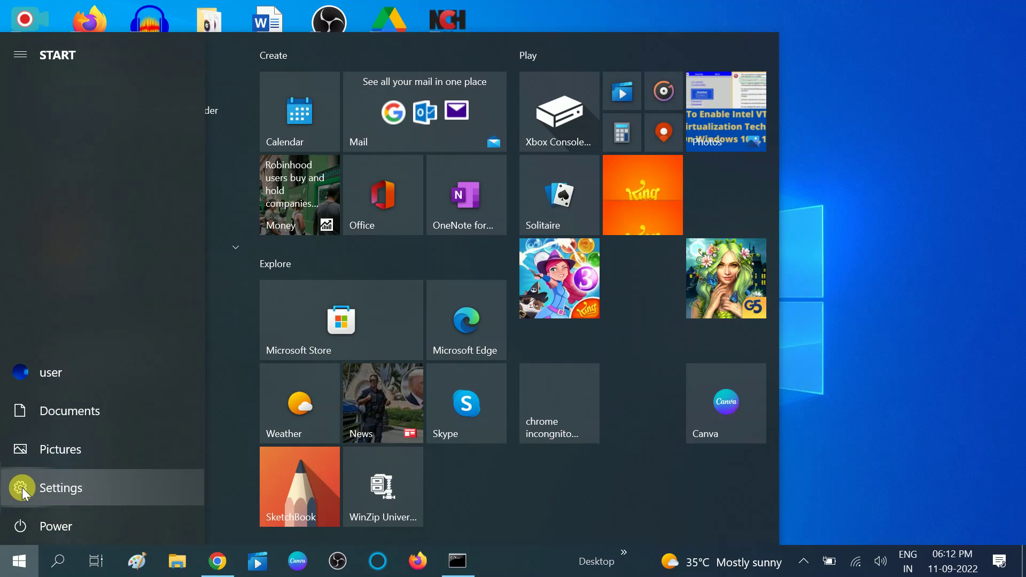
click(61, 487)
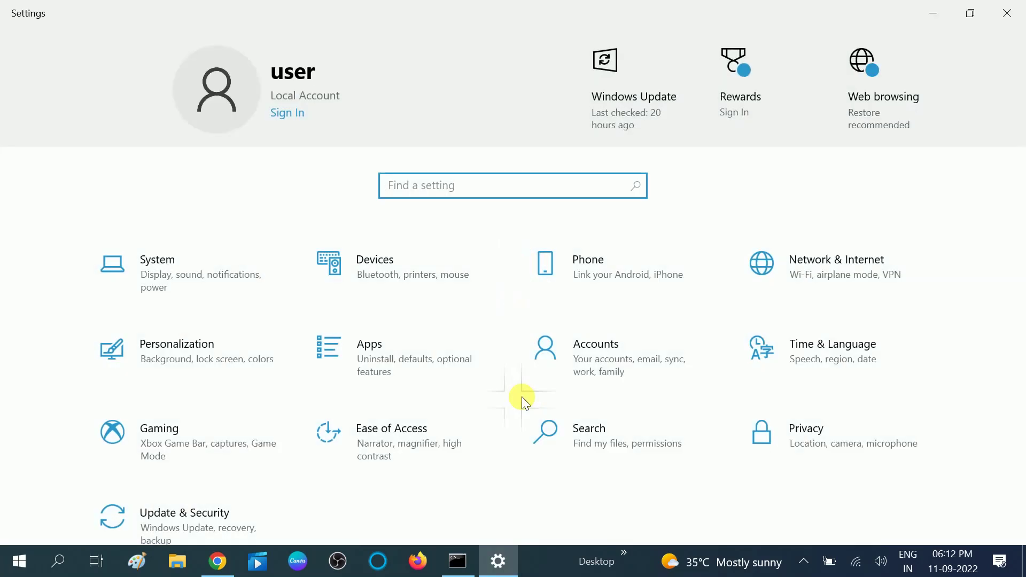
scroll(521, 396, down, 1)
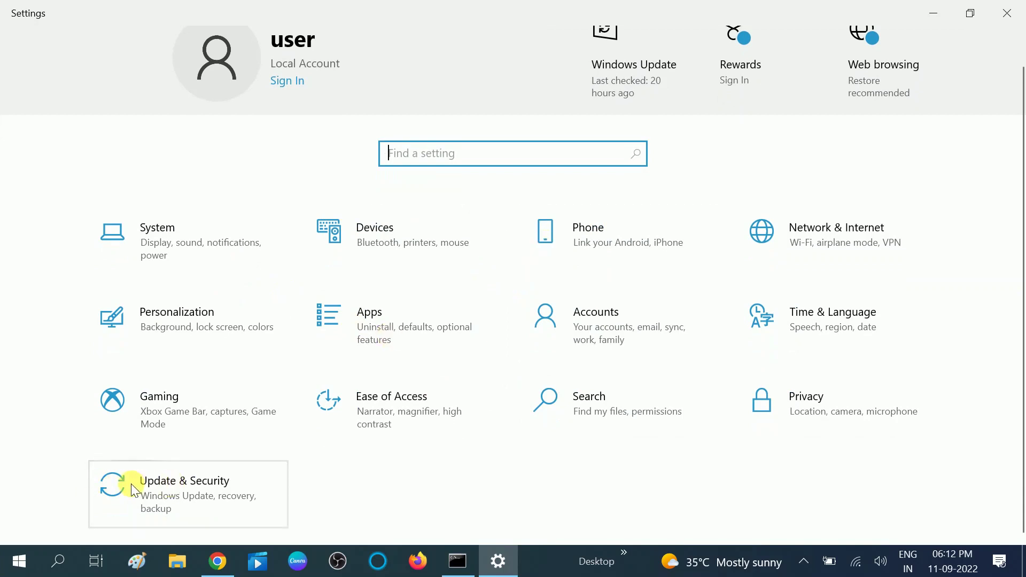
click(216, 484)
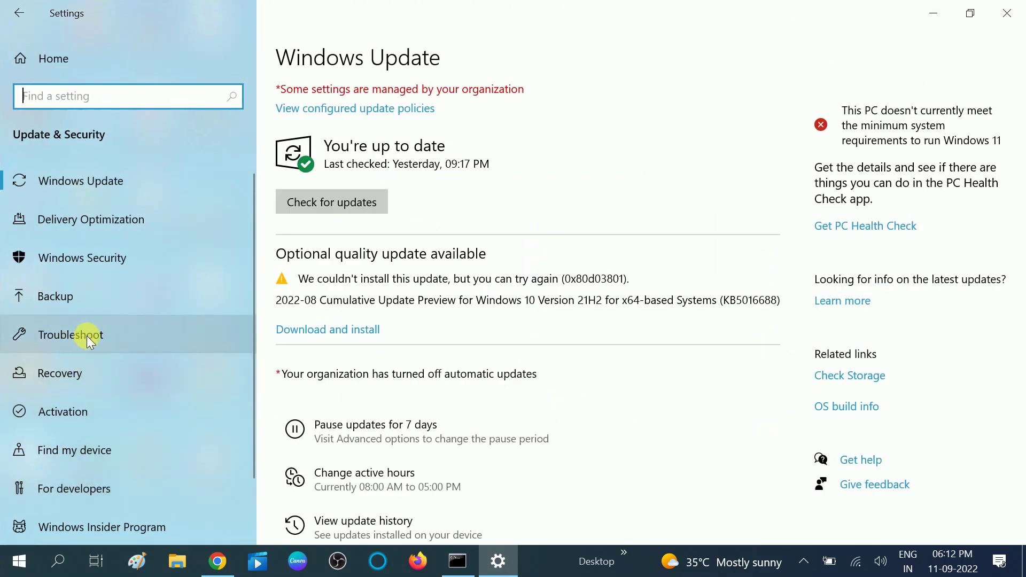
click(114, 332)
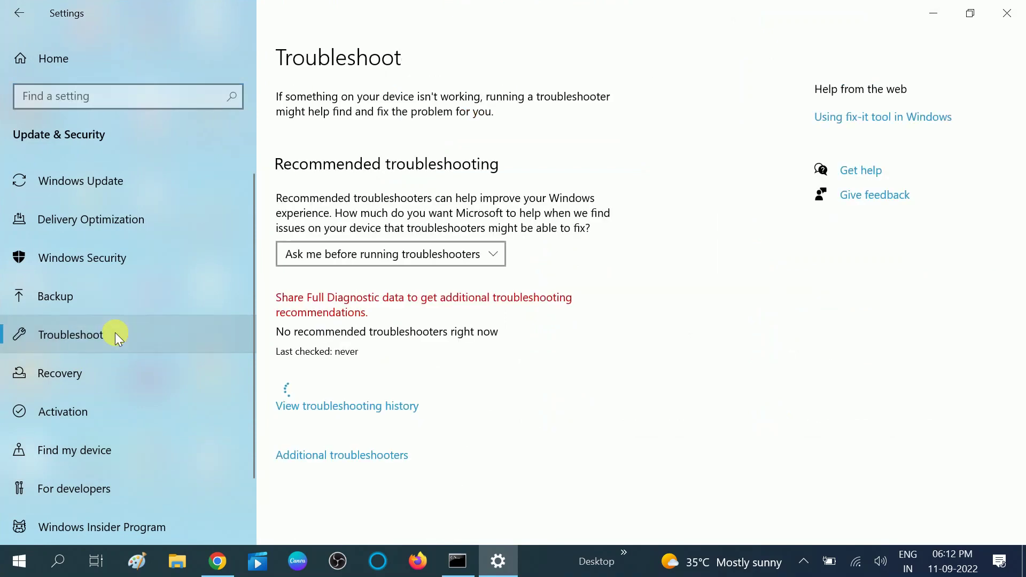
click(291, 455)
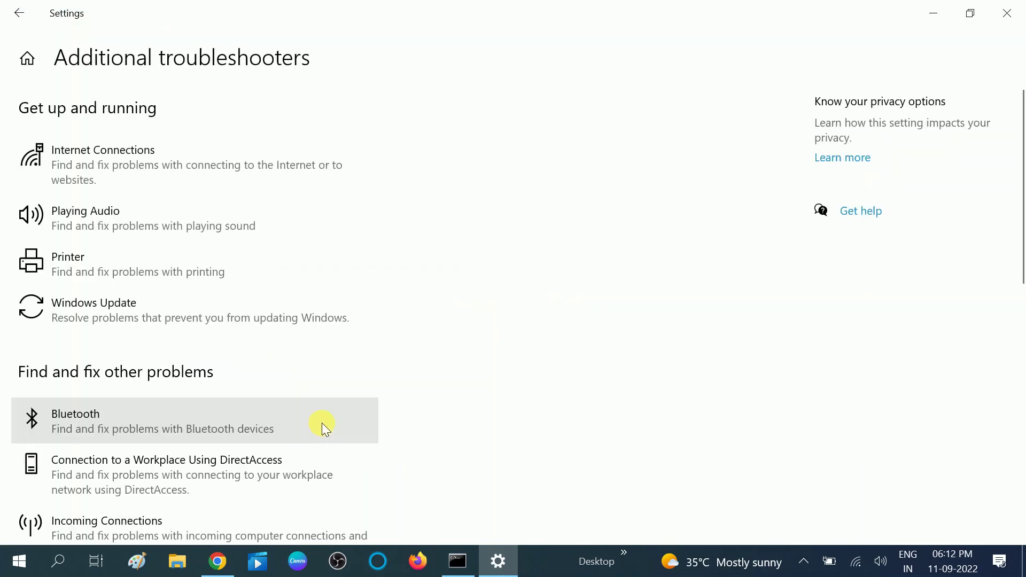
Step: Try running the Windows Update troubleshooter, cancel it while it is resolving problems, and close Settings
click(102, 320)
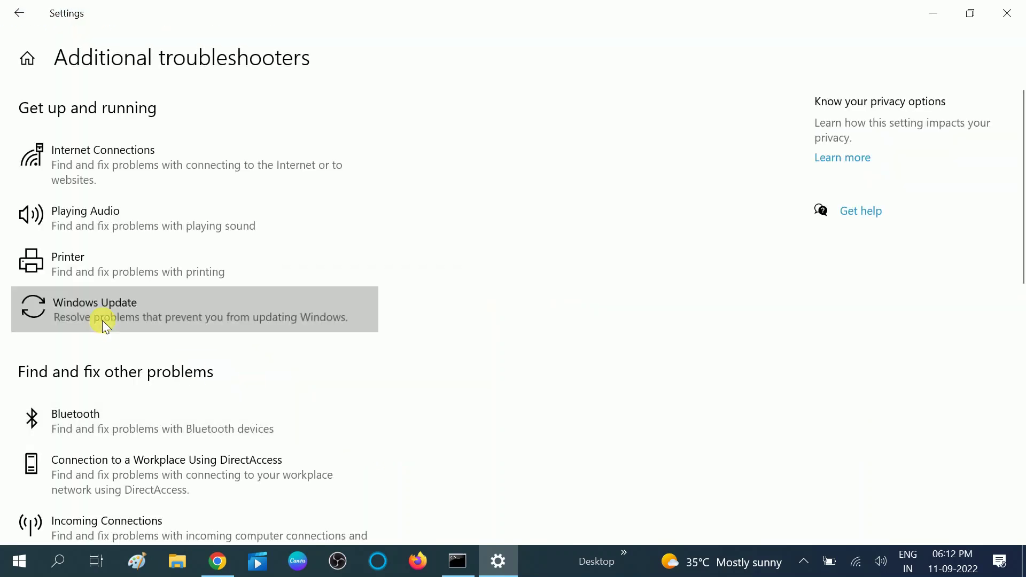
scroll(297, 264, down, 1)
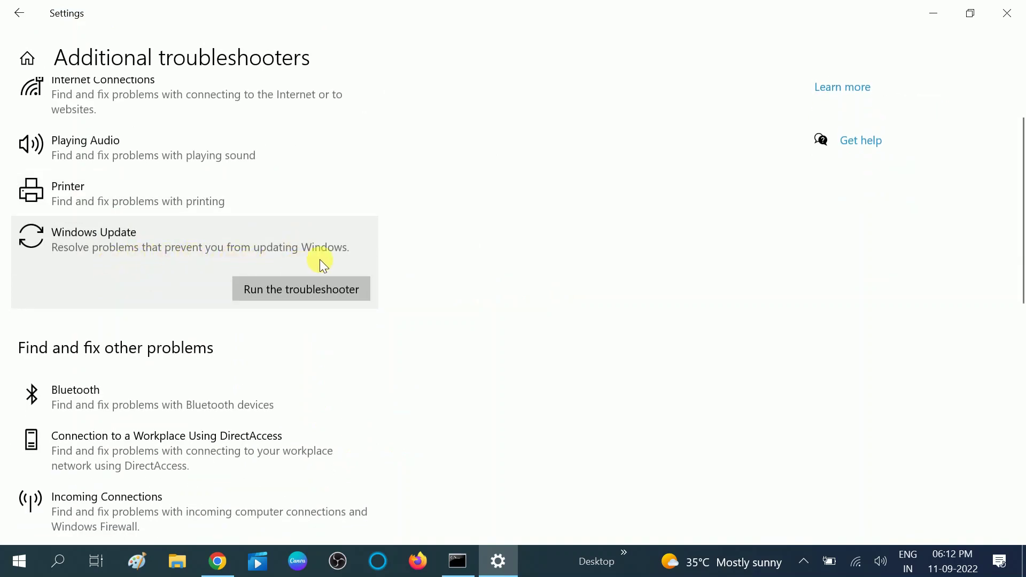
click(311, 294)
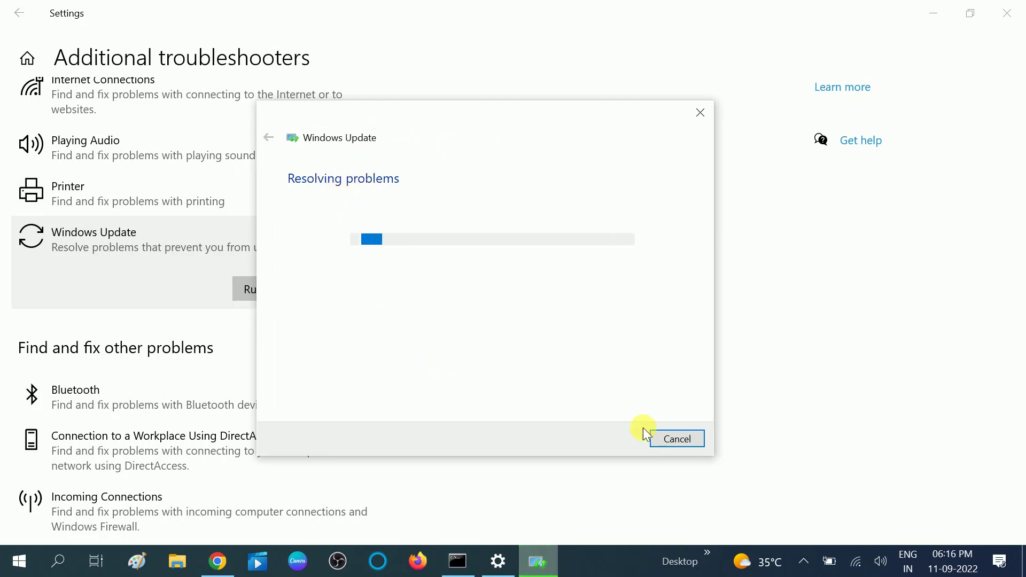
click(675, 438)
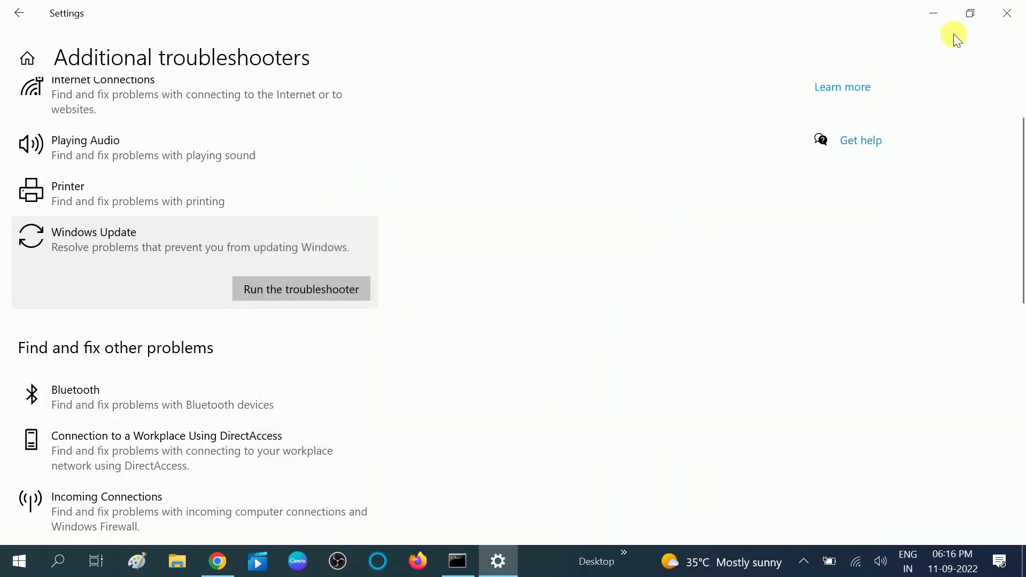
click(1006, 13)
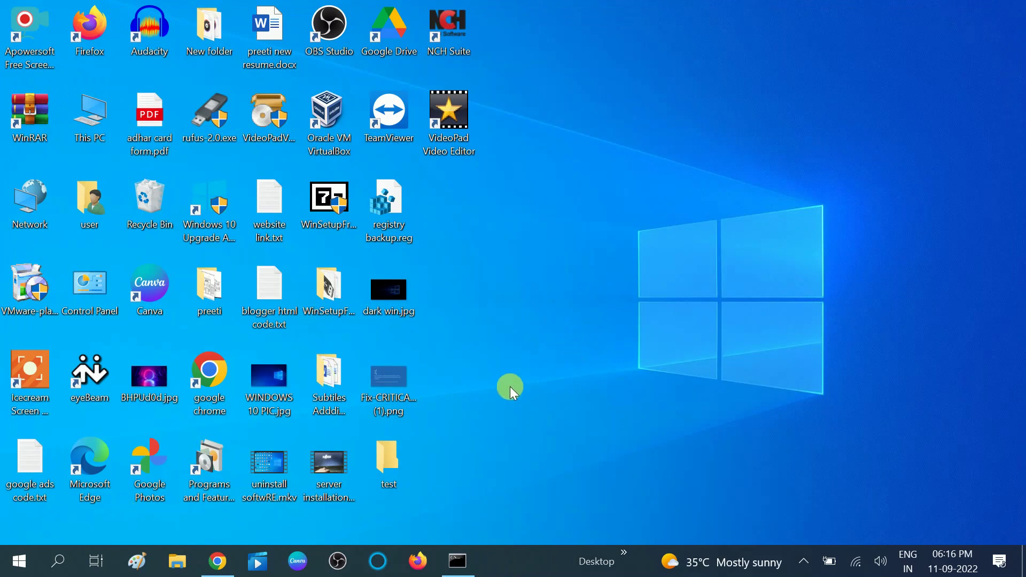
Step: Open Programs and Features by running appwiz.cpl and display the list of installed updates
key(super+r)
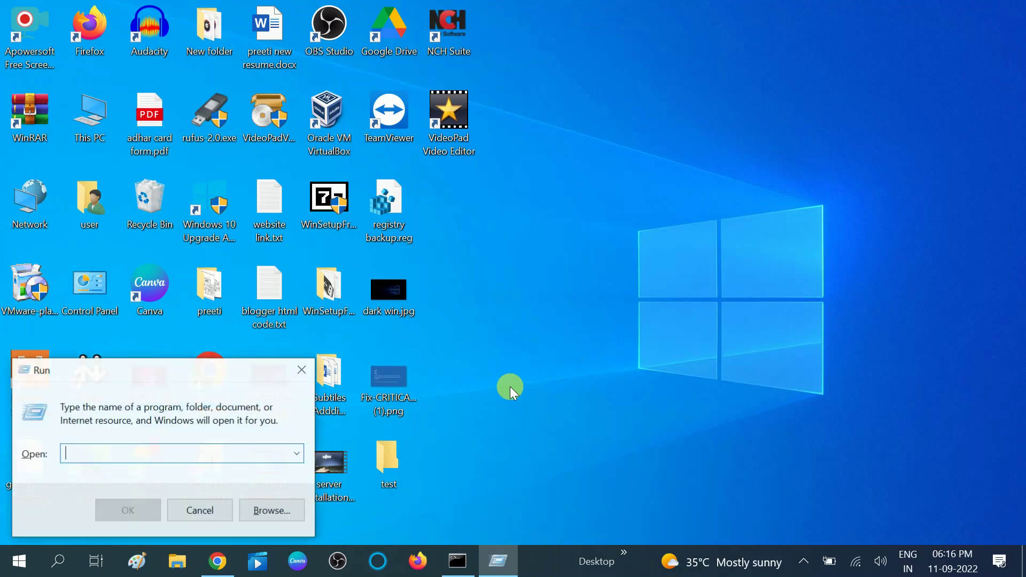
drag(194, 376, 528, 244)
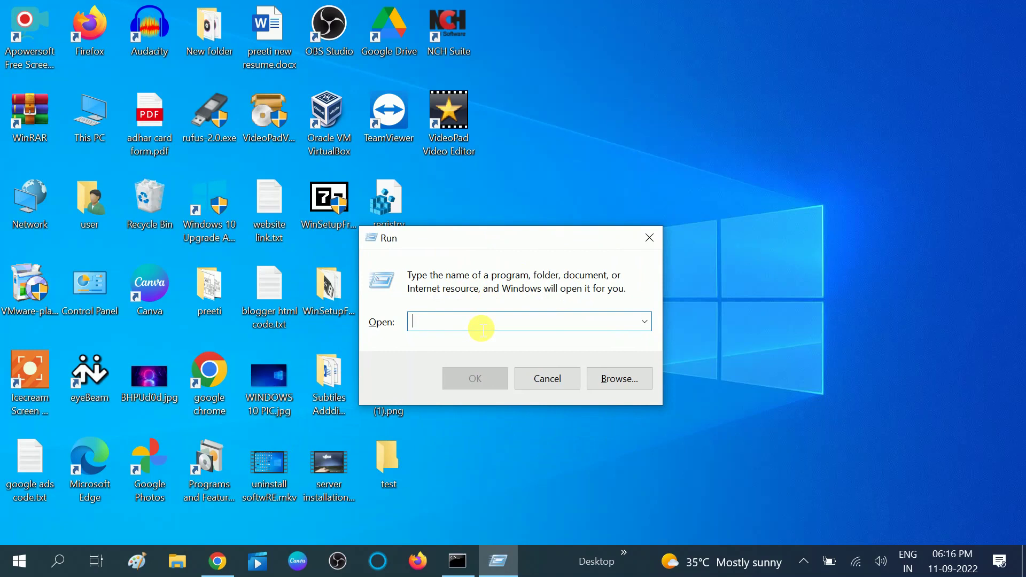
text(appwiz)
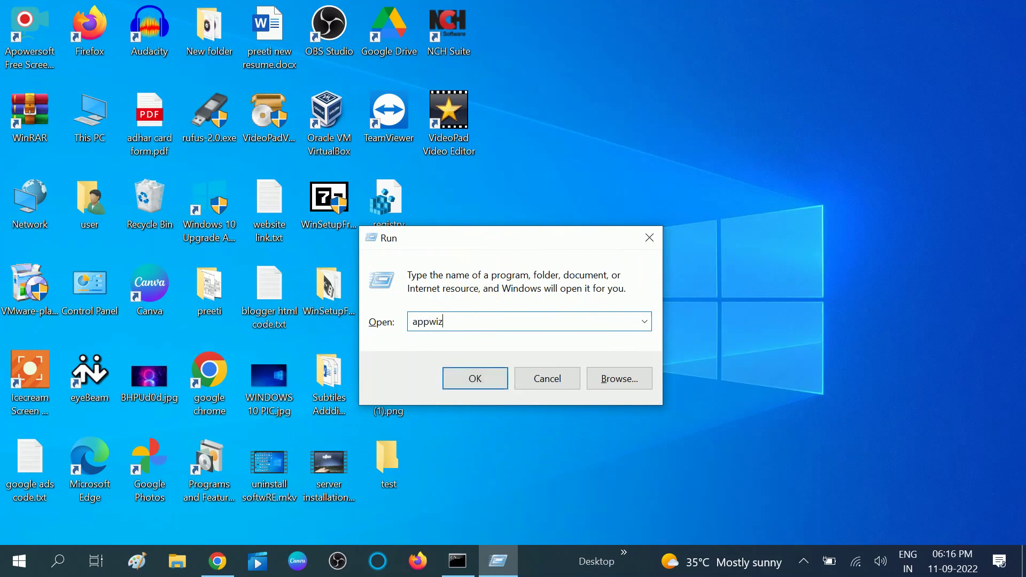
text(.cpl)
key(Return)
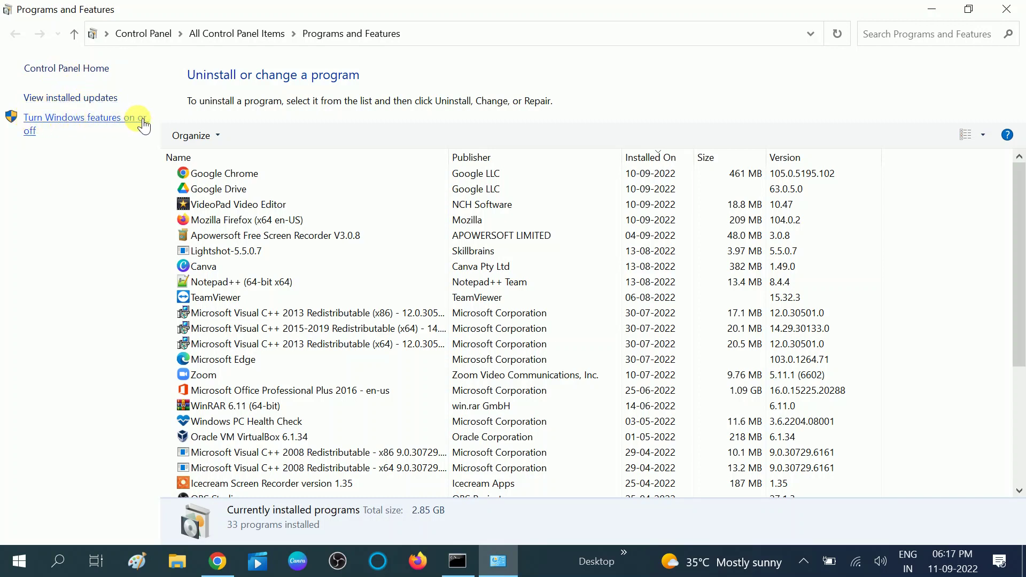
click(89, 104)
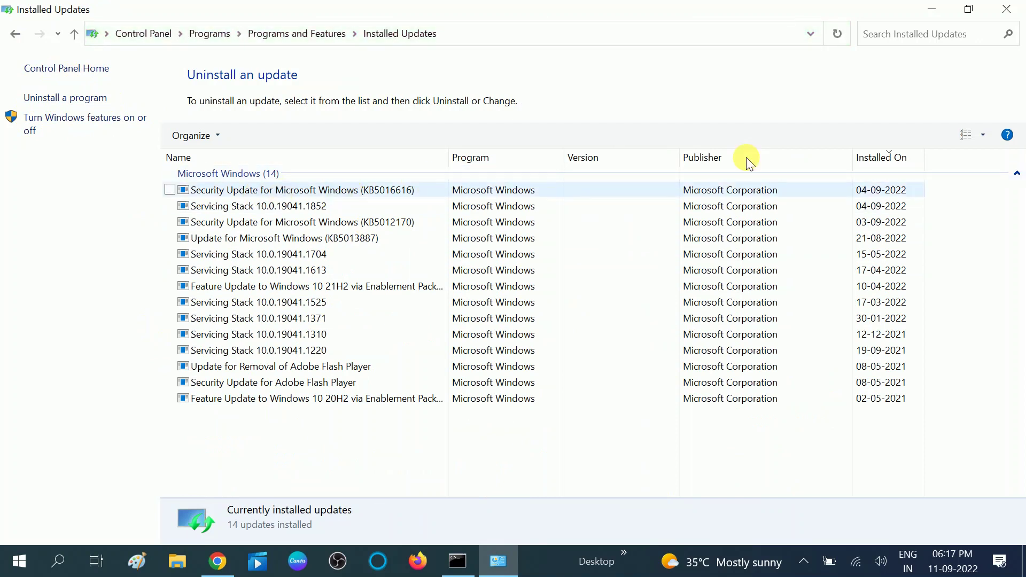
Step: Sort the installed updates by install date, newest first, and start uninstalling Security Update for Microsoft Windows (KB5016616)
click(880, 159)
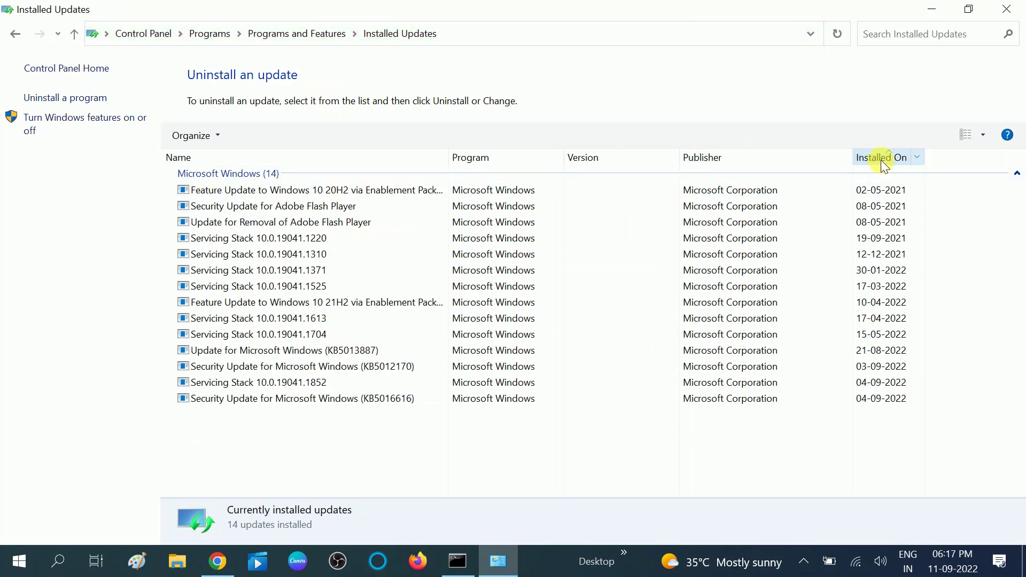
click(881, 158)
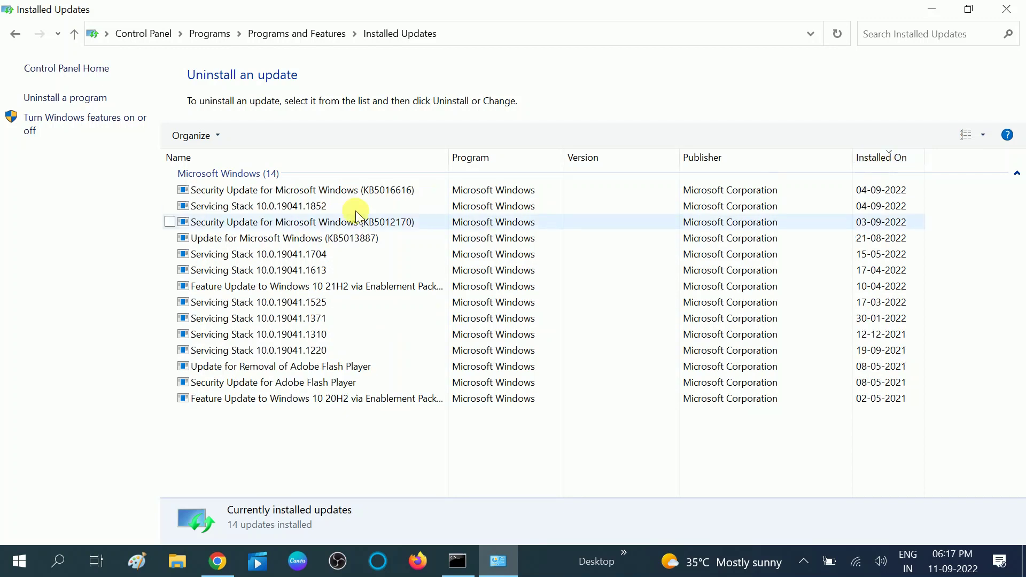
click(271, 197)
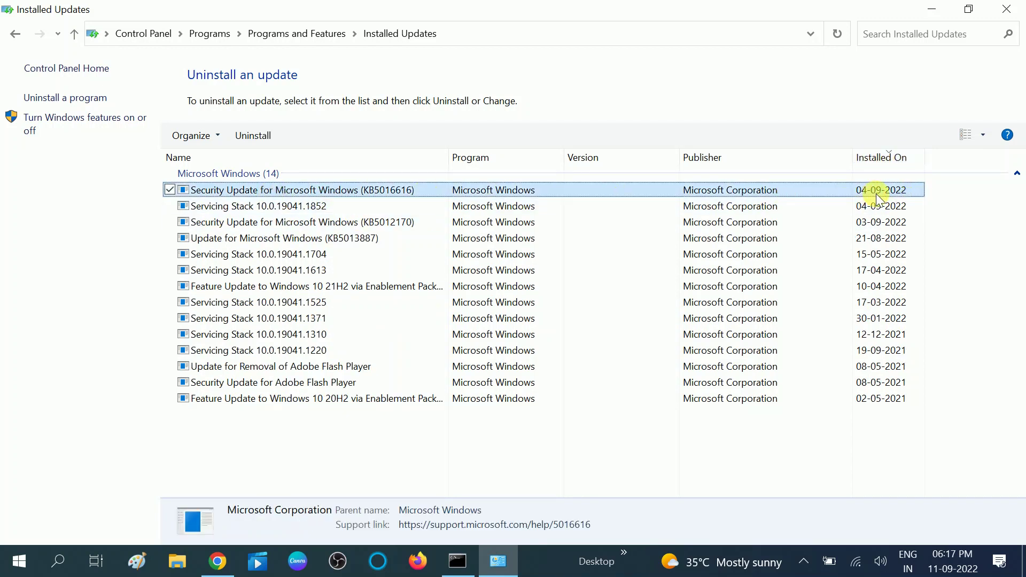
click(259, 139)
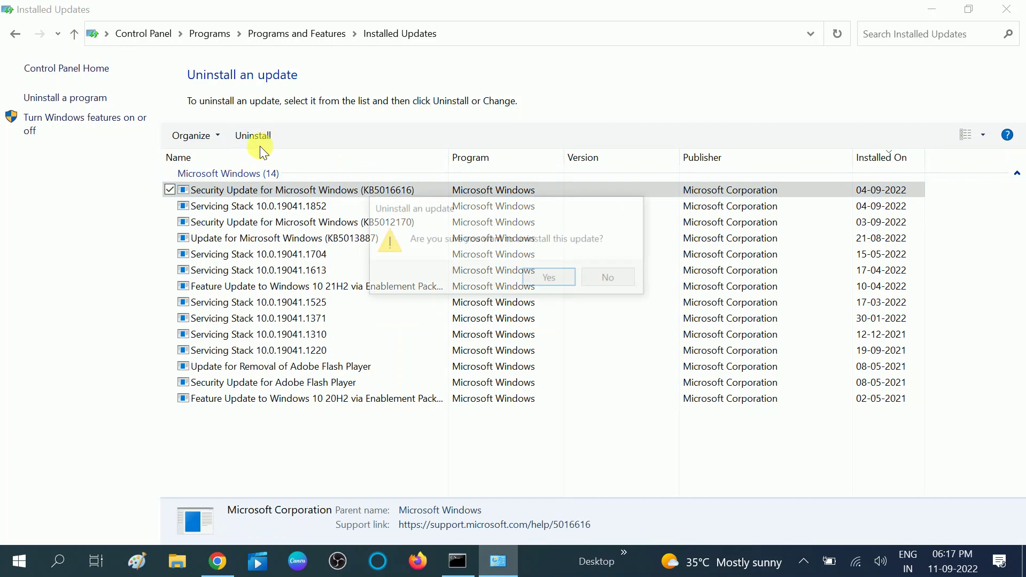
click(548, 278)
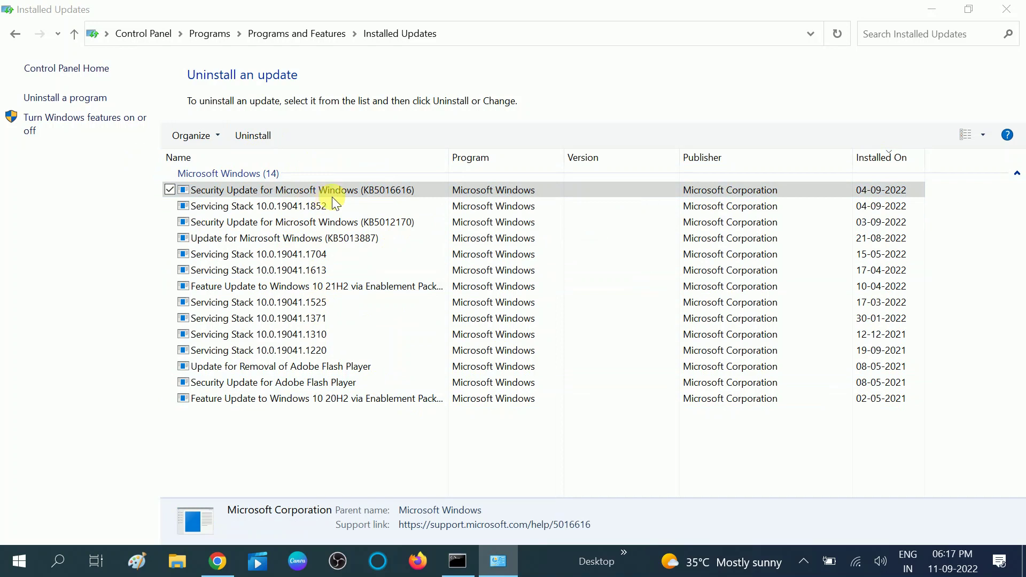
Step: Open the Windows Update page under Update & Security in Windows Settings
click(13, 558)
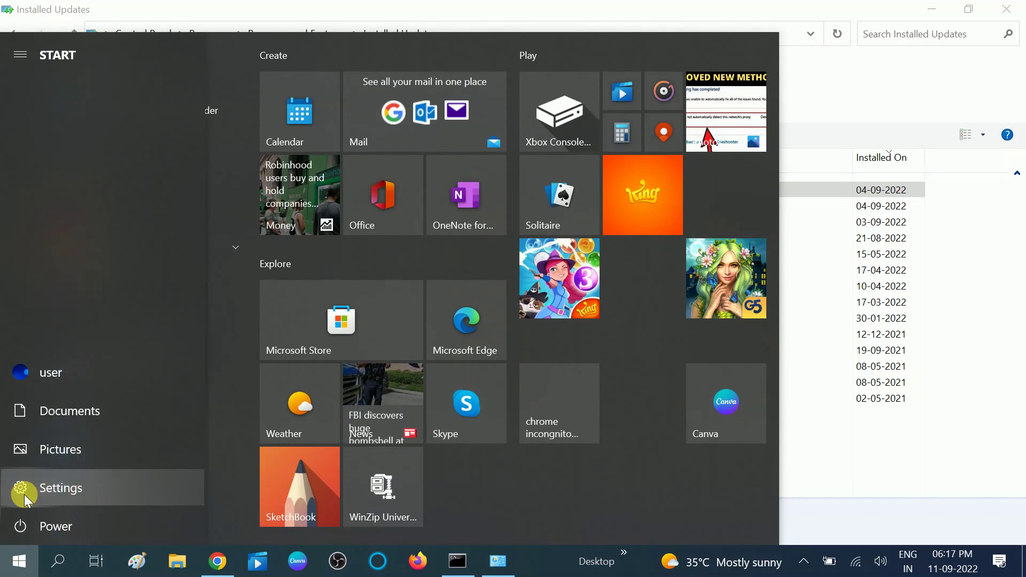
click(24, 495)
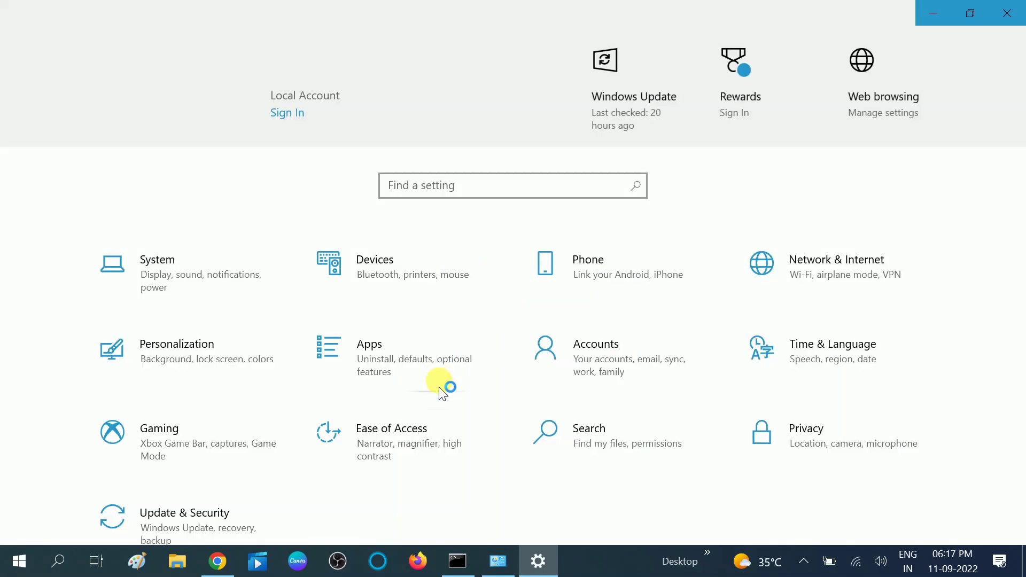
click(225, 518)
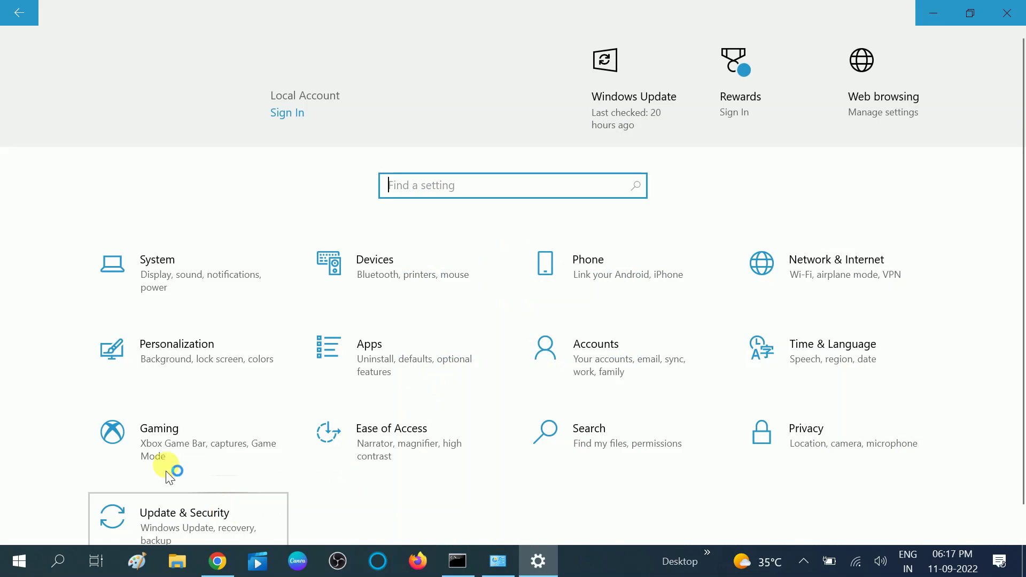
click(98, 192)
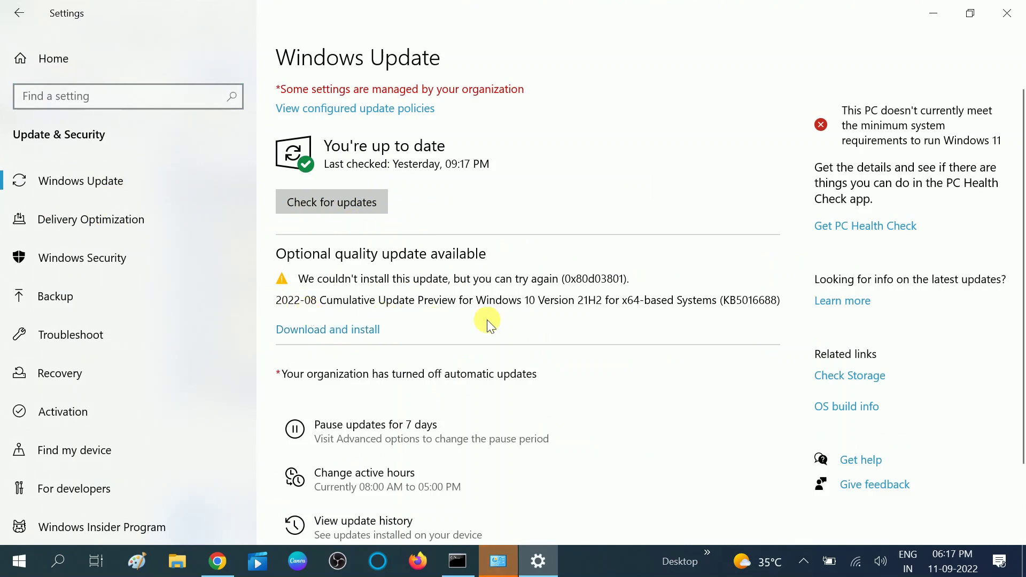
click(546, 308)
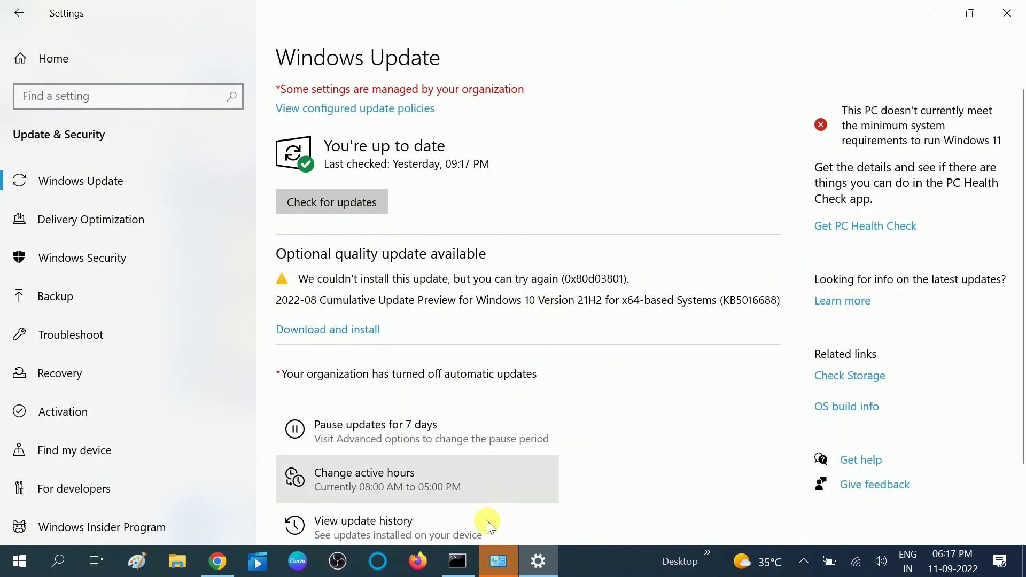
Step: Switch back to Installed Updates, cancel the running update uninstallation, and close the window
click(498, 561)
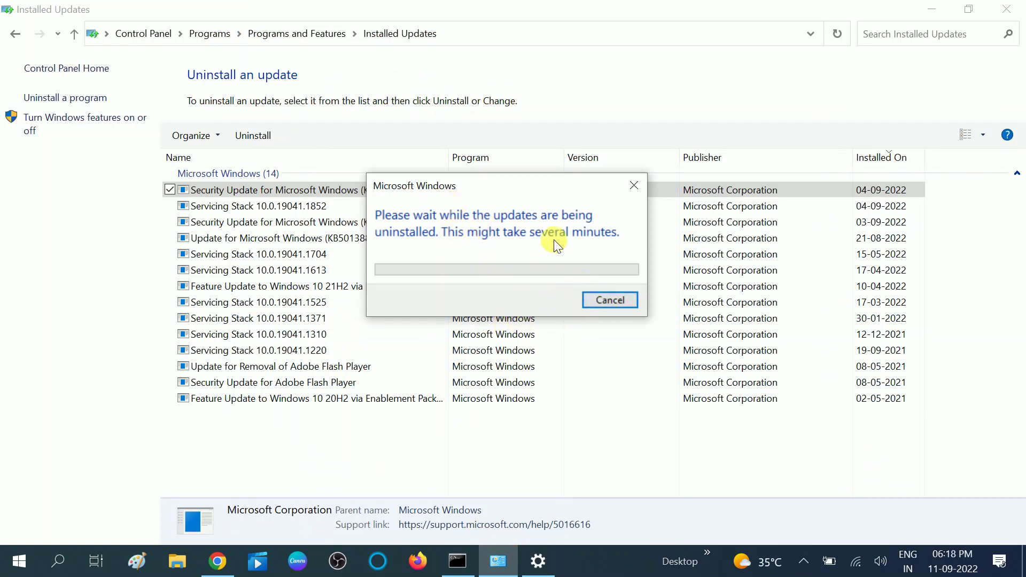
click(609, 300)
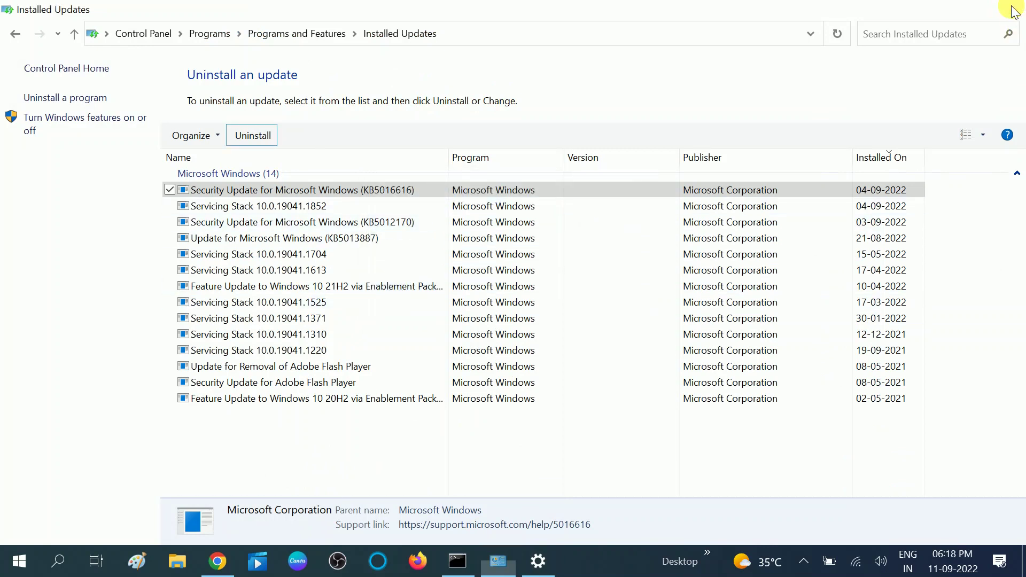
click(1007, 9)
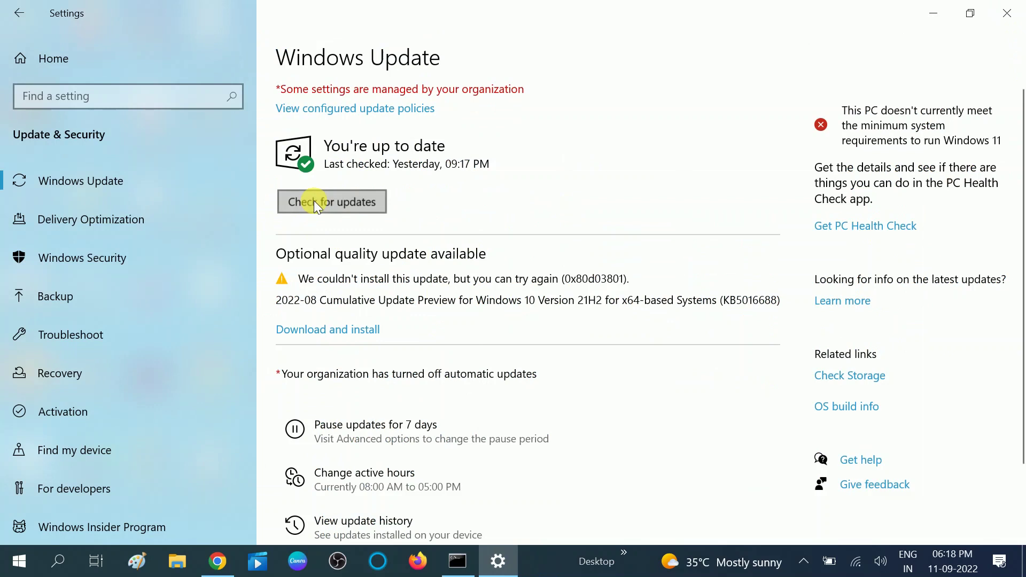
Step: Start a check for new Windows updates and close Settings
click(365, 197)
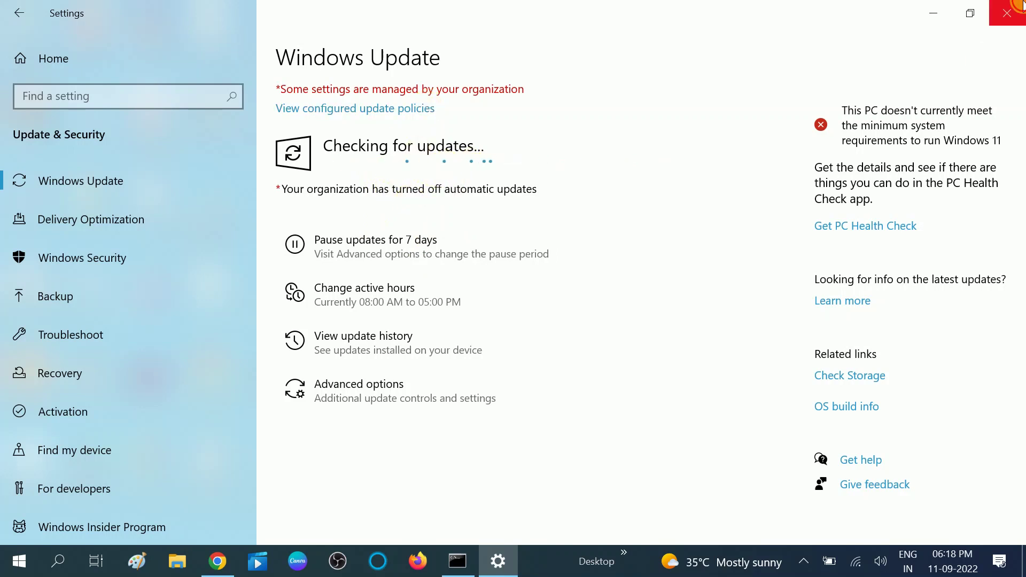
click(1006, 13)
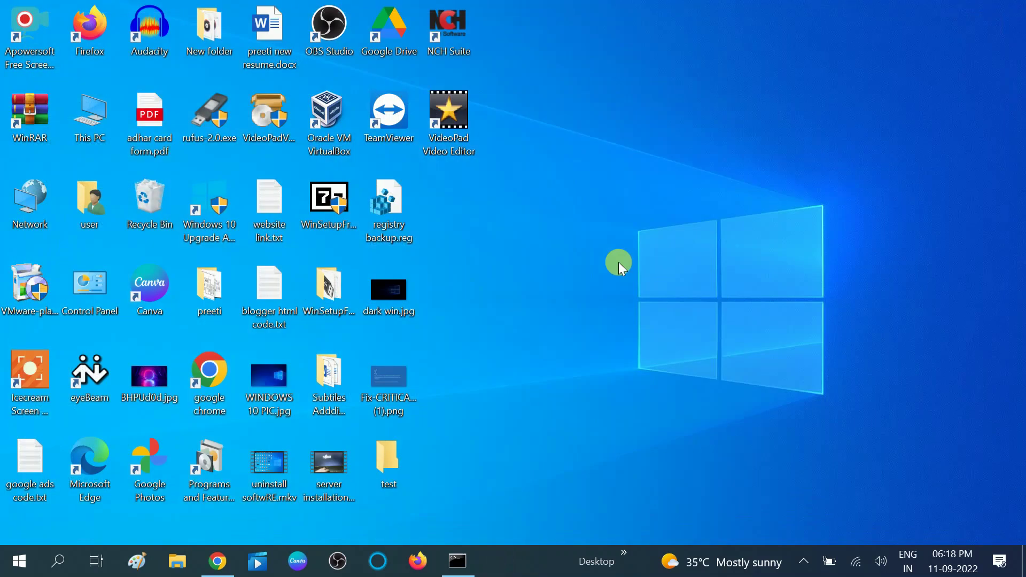